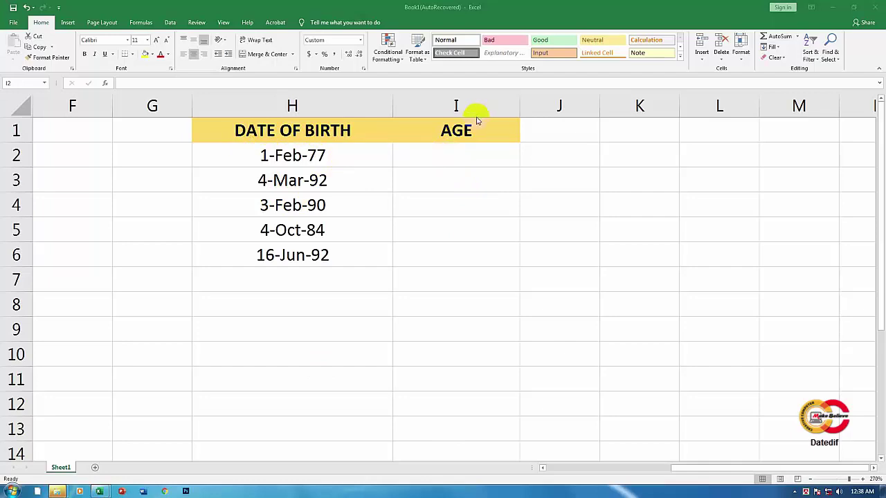
Enter =datedif(H2,today(),"y") in I2 so the first age shows 44 Years.
{"action": "left_click", "coordinate": [470, 154]}
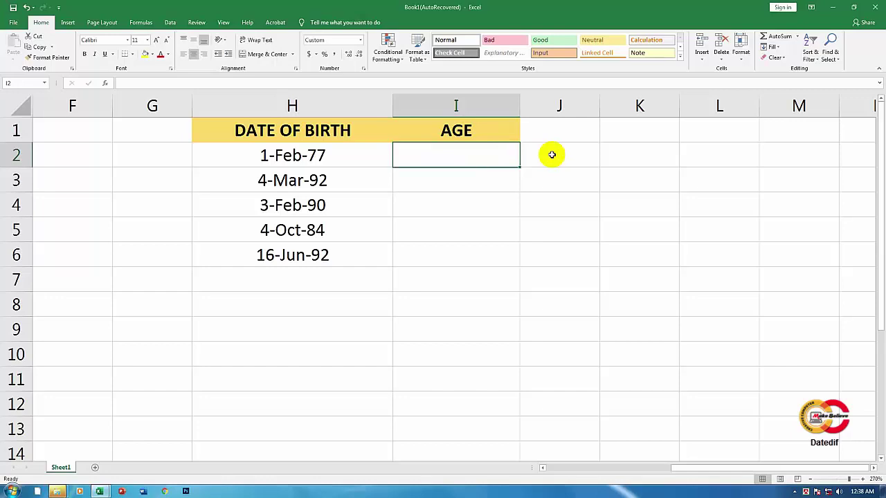
{"action": "type", "text": "="}
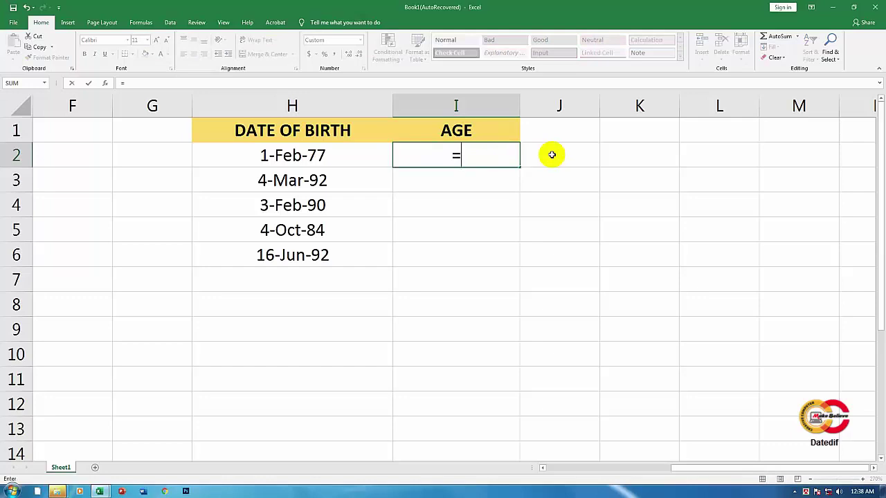
{"action": "type", "text": "dat"}
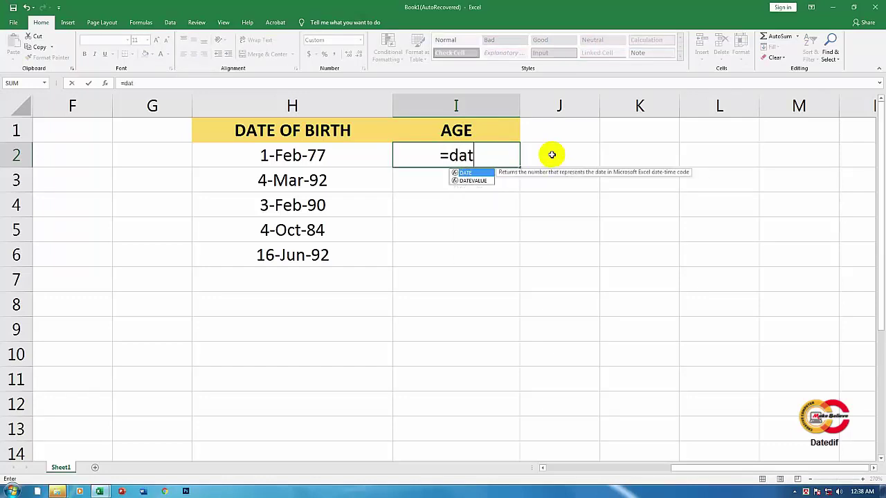
{"action": "type", "text": "edif"}
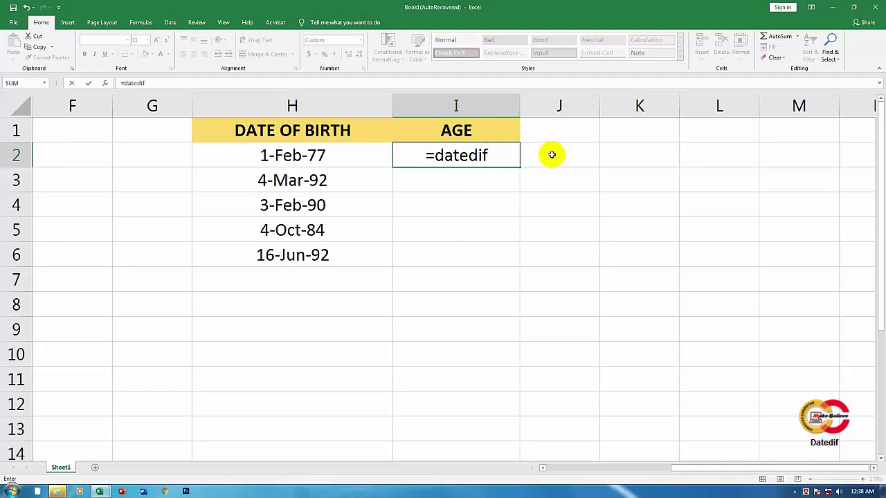
{"action": "type", "text": "("}
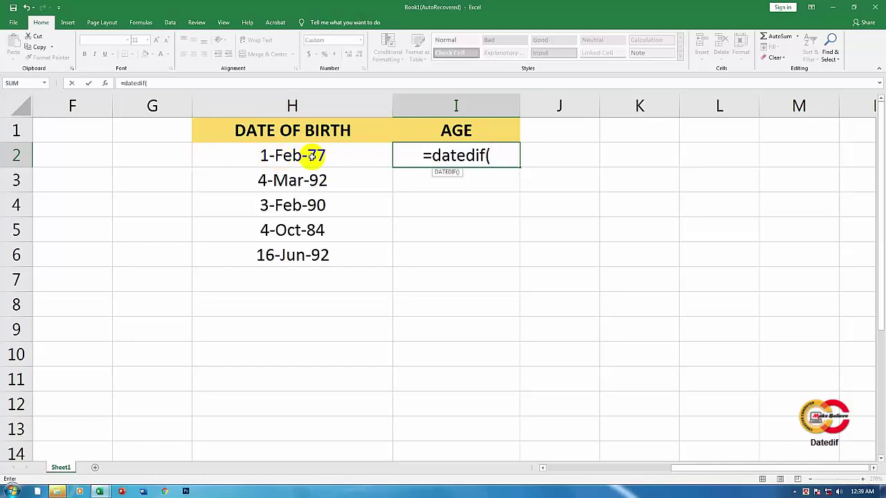
{"action": "left_click", "coordinate": [312, 155]}
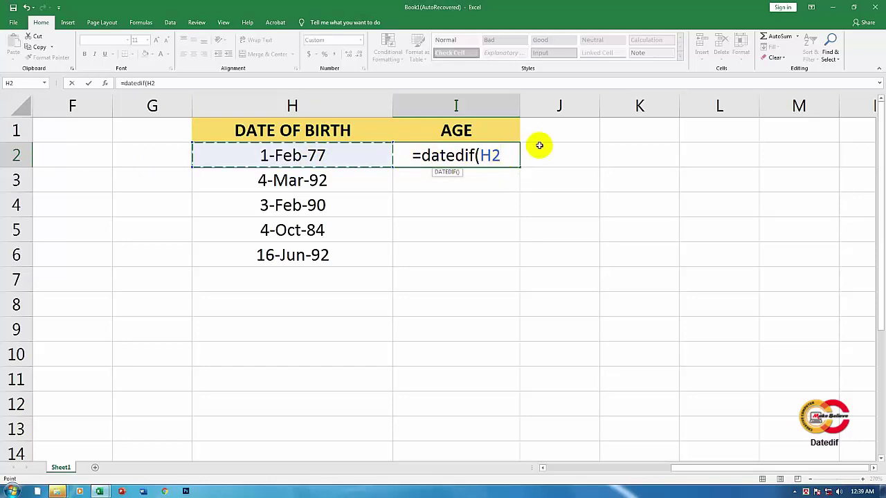
{"action": "type", "text": ","}
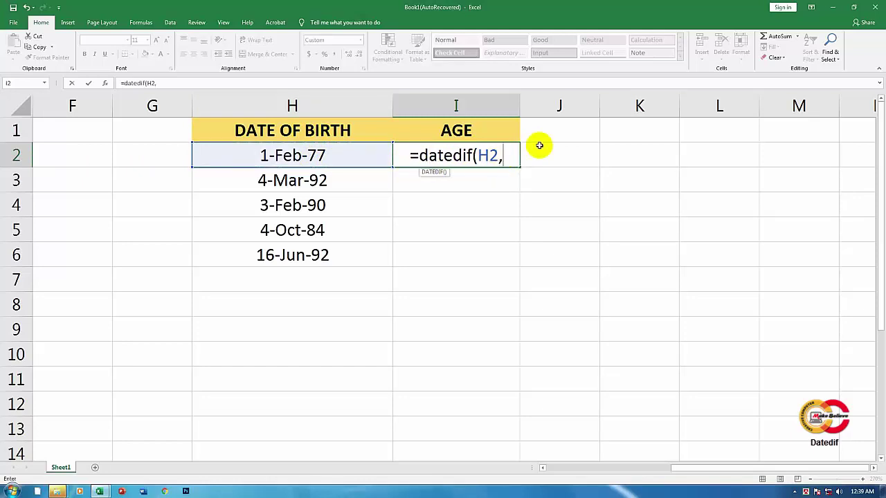
{"action": "type", "text": "to"}
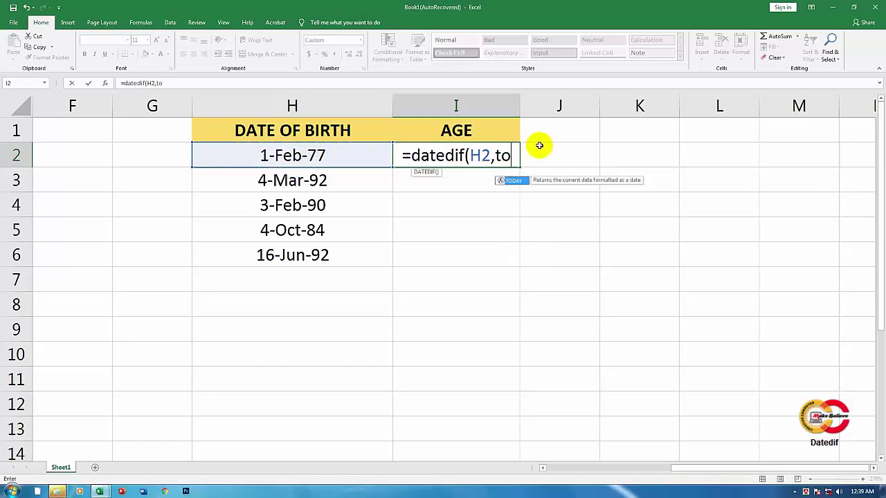
{"action": "type", "text": "day"}
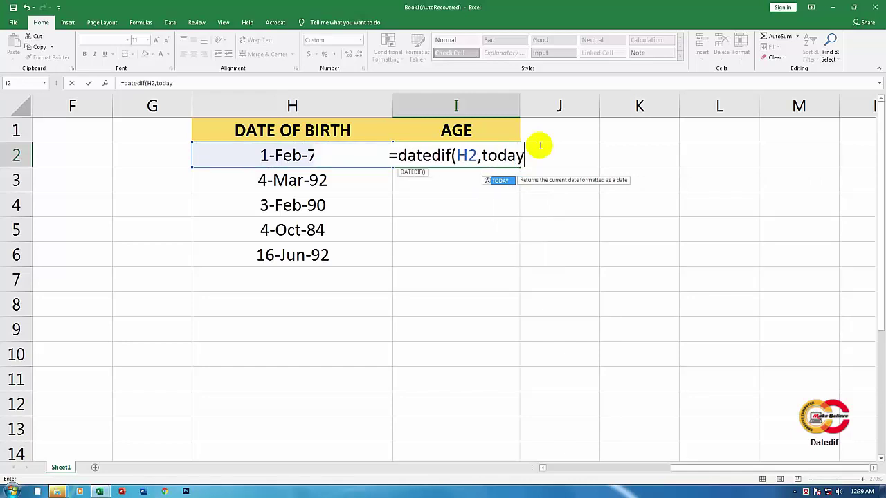
{"action": "type", "text": "()"}
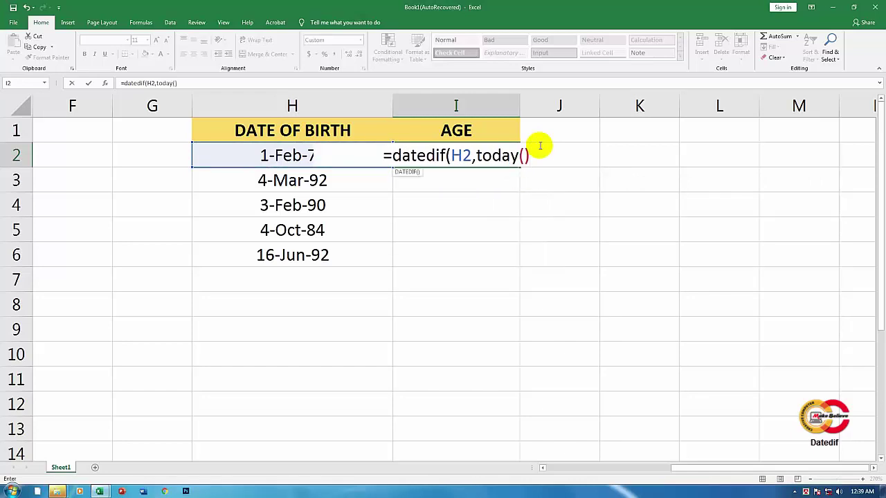
{"action": "type", "text": ","}
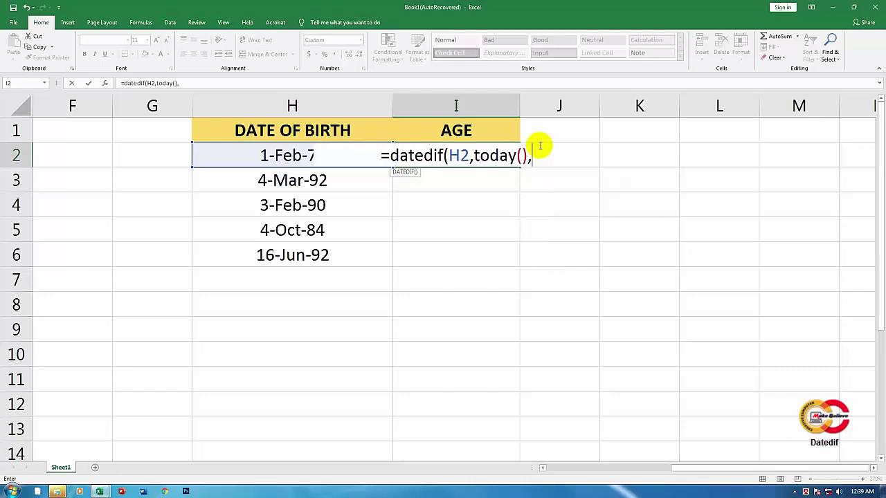
{"action": "type", "text": "\""}
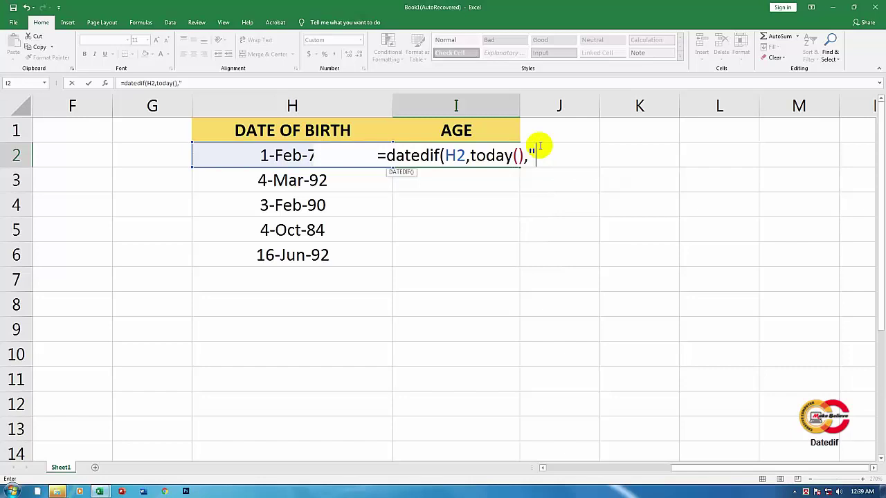
{"action": "type", "text": "y"}
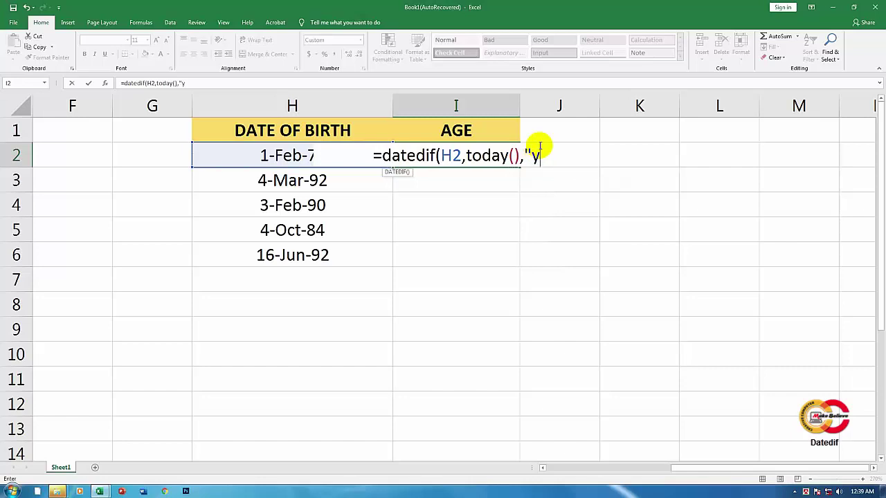
{"action": "type", "text": "\""}
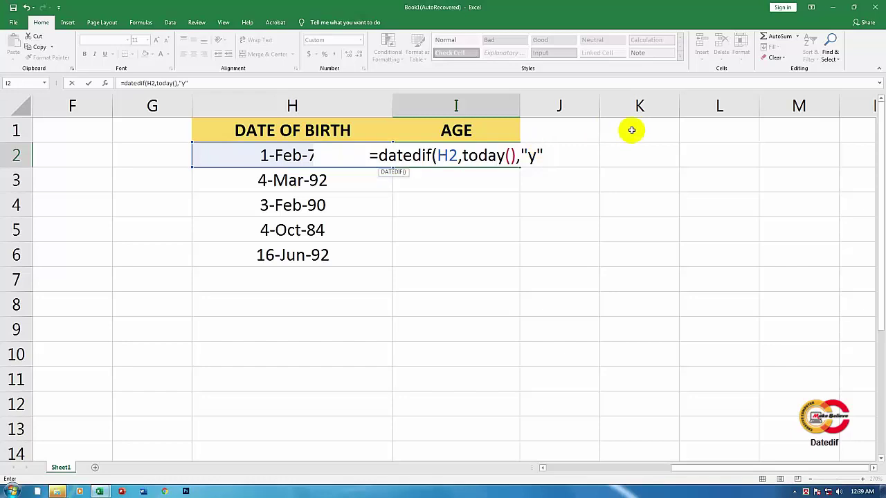
{"action": "type", "text": ")"}
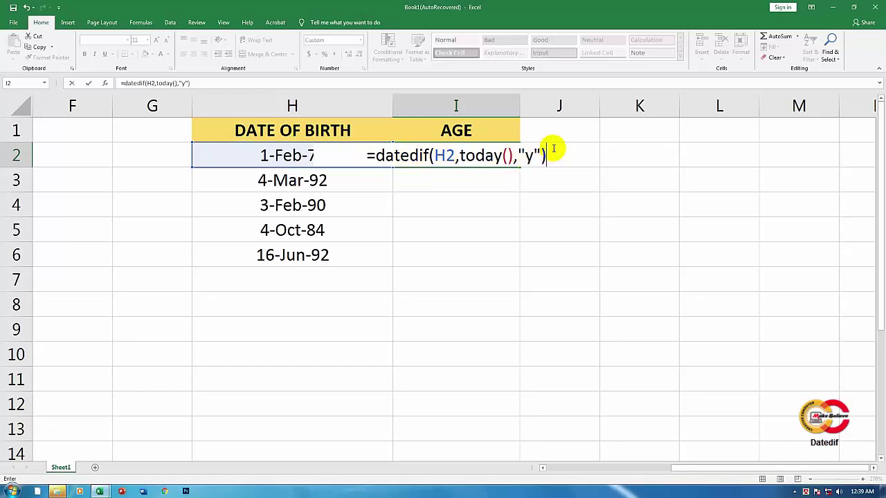
{"action": "key", "text": "Return"}
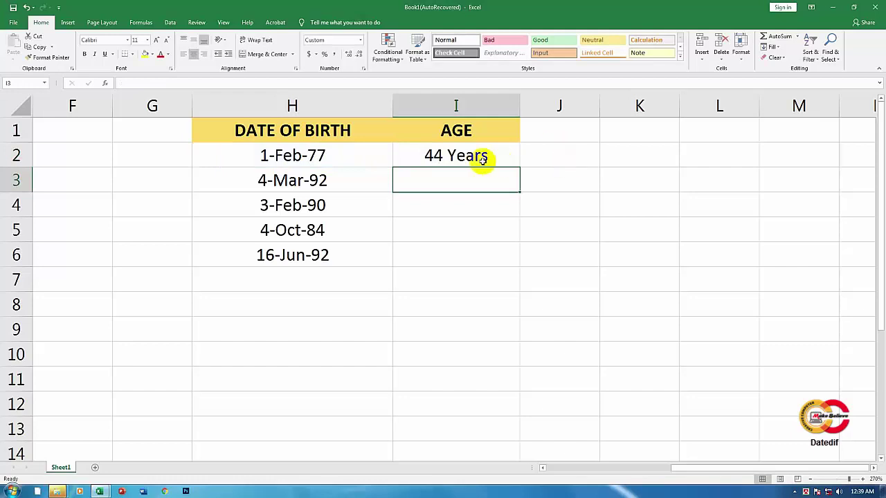
Fill the I2 age formula down to I6 and verify the copied formula in I3.
{"action": "left_click", "coordinate": [489, 157]}
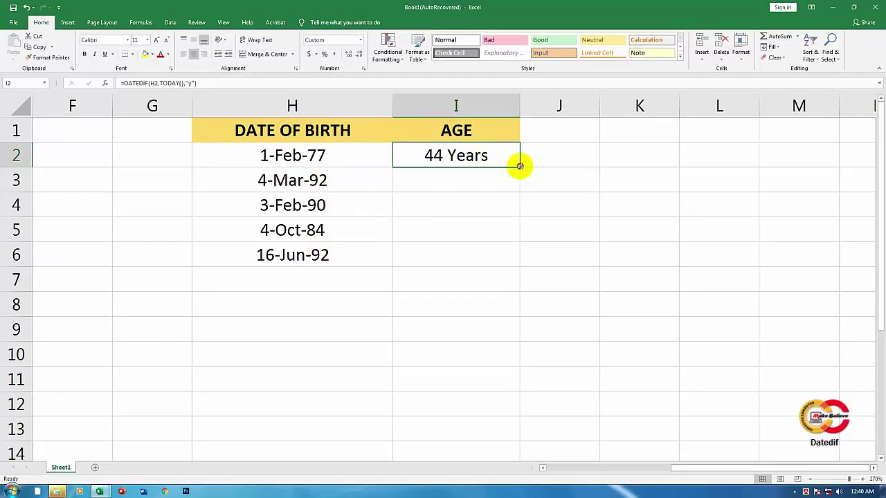
{"action": "left_click_drag", "start_coordinate": [519, 166], "coordinate": [519, 265]}
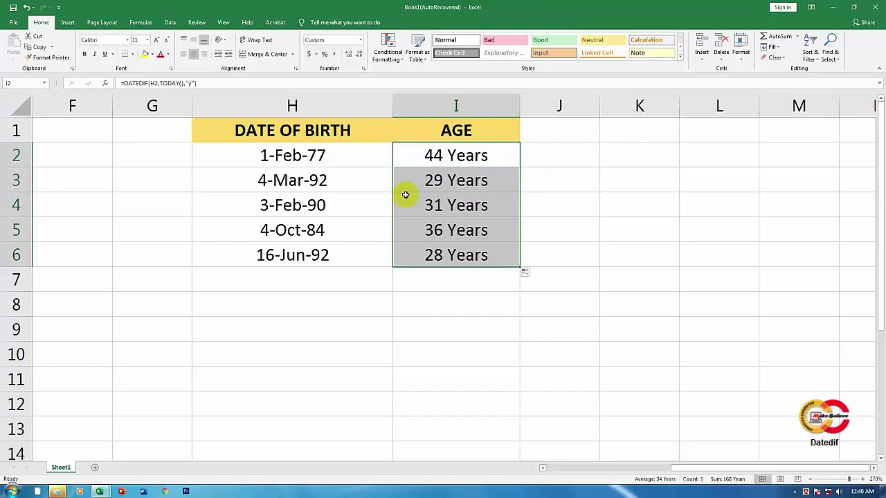
{"action": "left_click", "coordinate": [305, 179]}
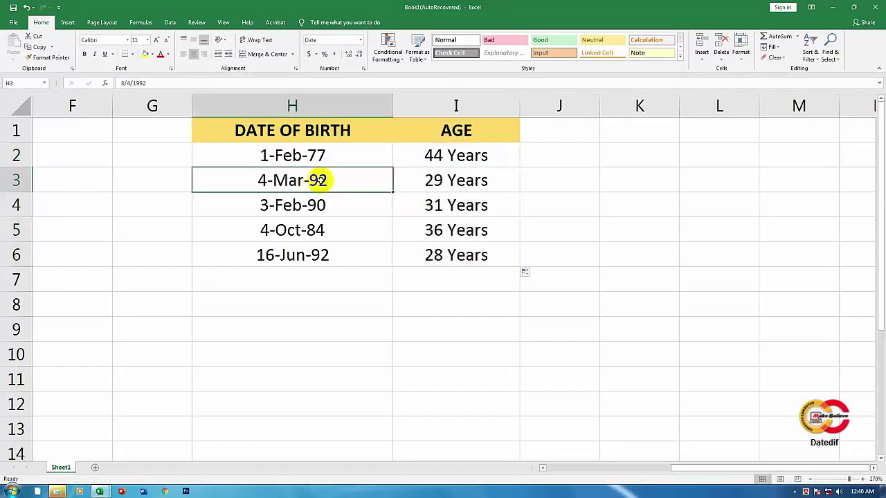
{"action": "left_click", "coordinate": [455, 181]}
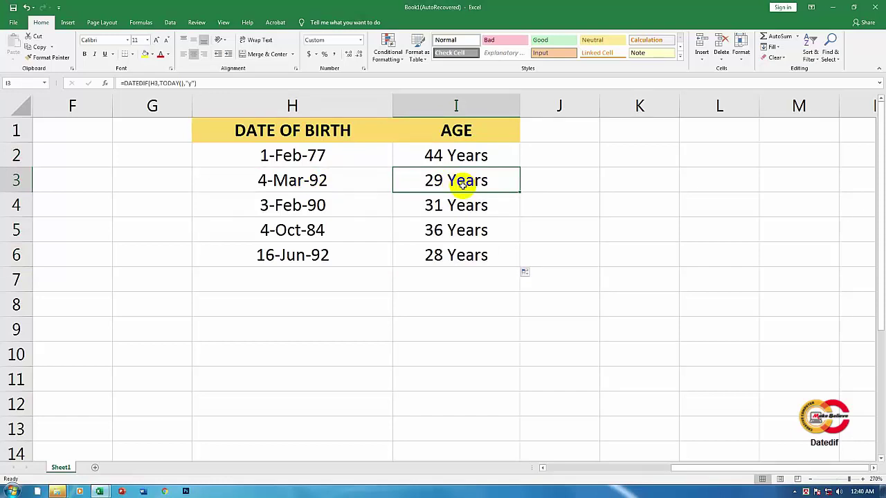
{"action": "left_click", "coordinate": [480, 152]}
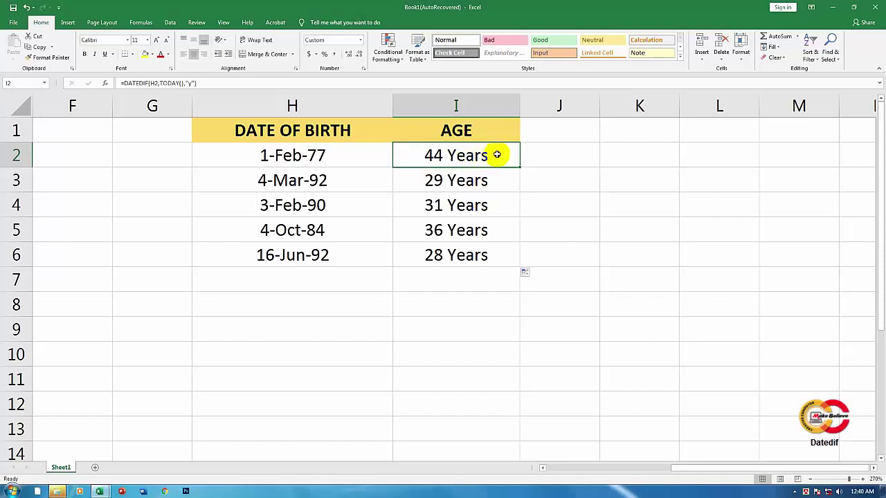
Give ages I2:I6 the custom number format # "Years" in Format Cells.
{"action": "left_click_drag", "start_coordinate": [496, 155], "coordinate": [494, 253]}
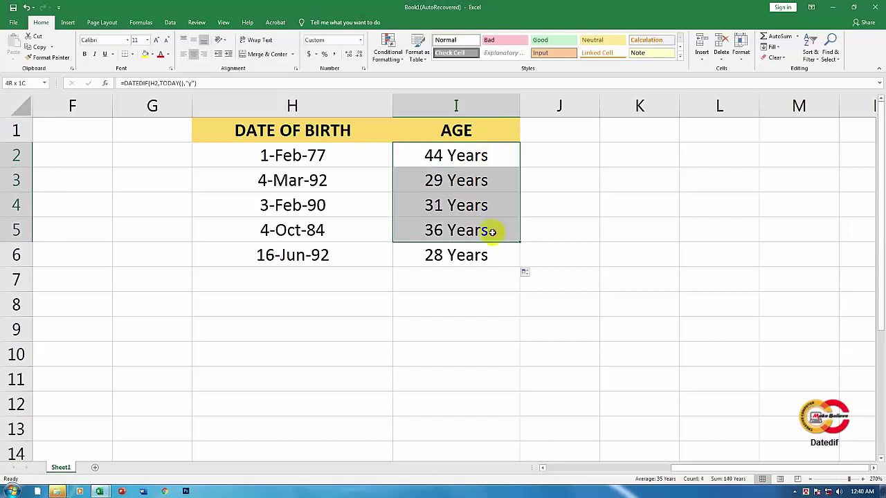
{"action": "right_click", "coordinate": [482, 204]}
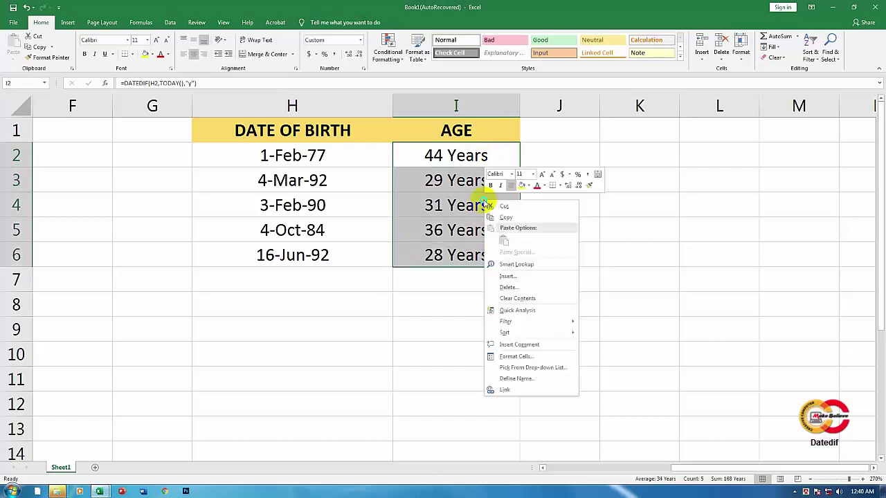
{"action": "left_click", "coordinate": [518, 355]}
{"action": "mouse_move", "coordinate": [519, 254]}
{"action": "left_mouse_down"}
{"action": "mouse_move", "coordinate": [612, 154]}
{"action": "mouse_move", "coordinate": [599, 153]}
{"action": "left_mouse_up"}
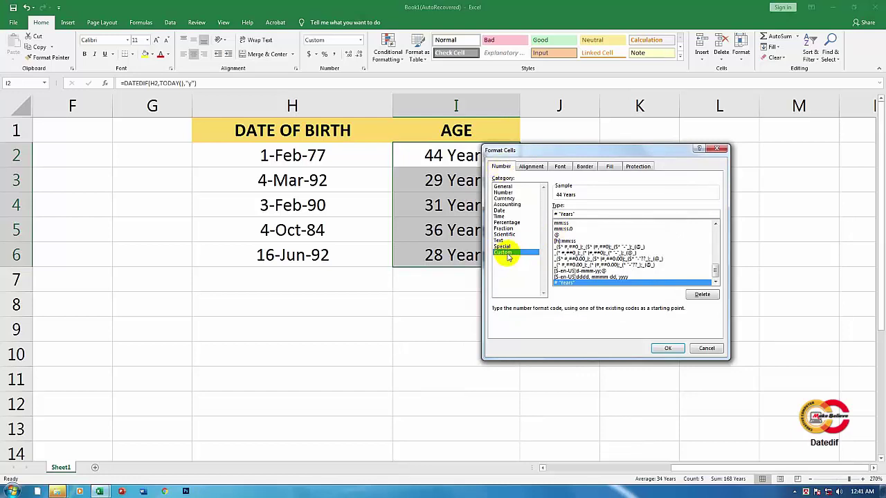
{"action": "double_click", "coordinate": [568, 214]}
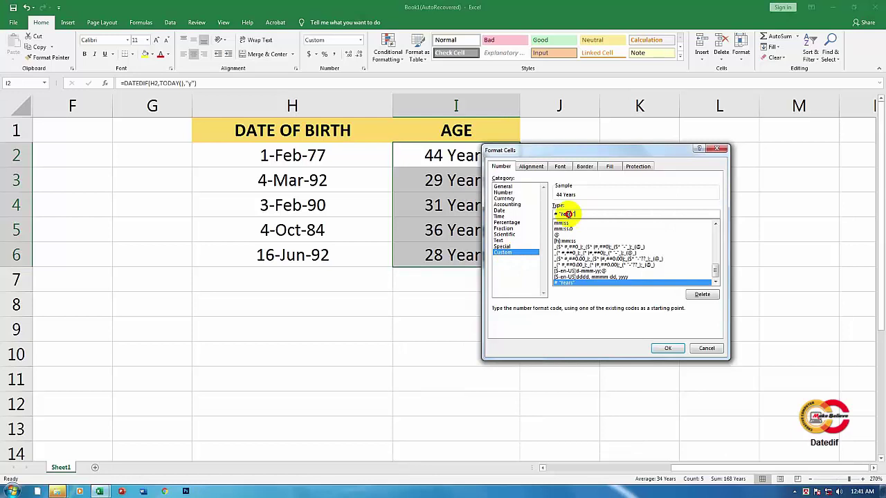
{"action": "left_click", "coordinate": [556, 213]}
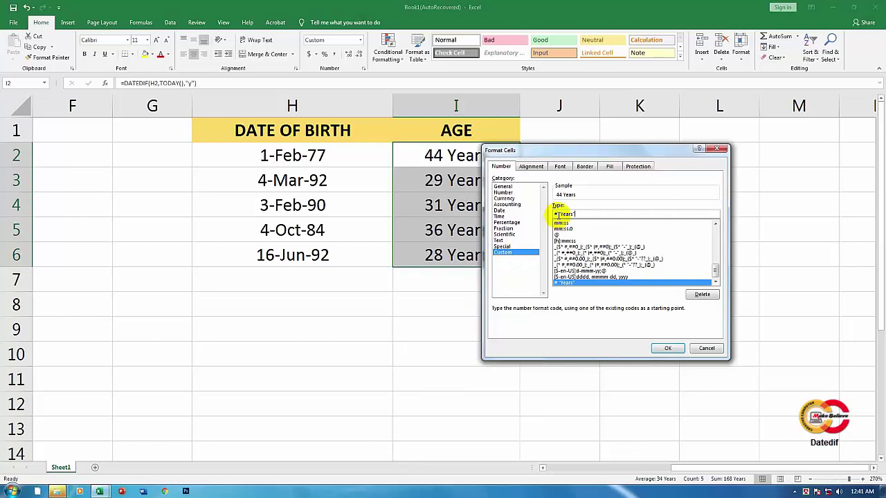
{"action": "left_click", "coordinate": [555, 214]}
{"action": "left_click", "coordinate": [562, 214]}
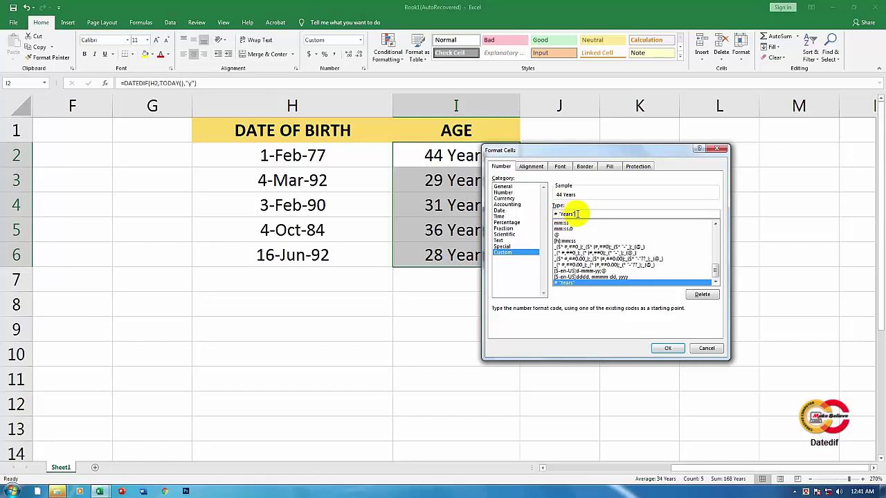
{"action": "left_click", "coordinate": [578, 213]}
{"action": "left_click", "coordinate": [669, 349]}
Reselect cell I2 to check the formatted age display.
{"action": "left_click", "coordinate": [482, 156]}
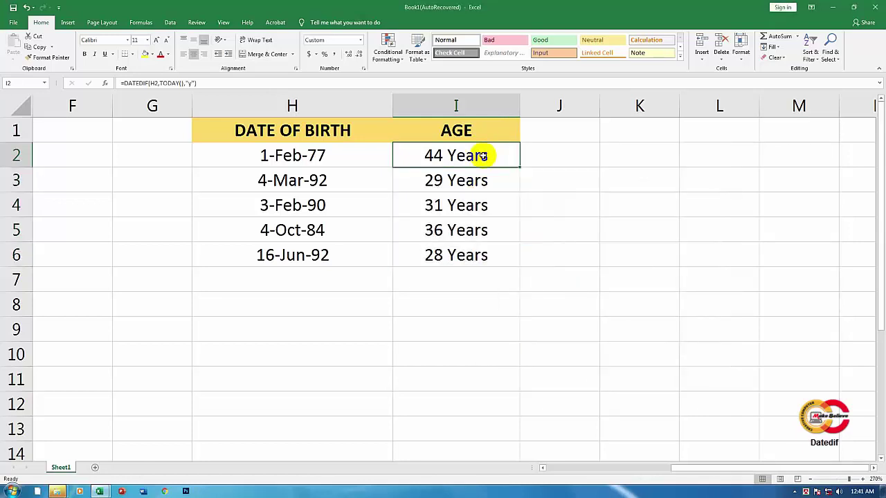
{"action": "left_click_drag", "start_coordinate": [482, 156], "coordinate": [486, 206]}
{"action": "left_click", "coordinate": [492, 156]}
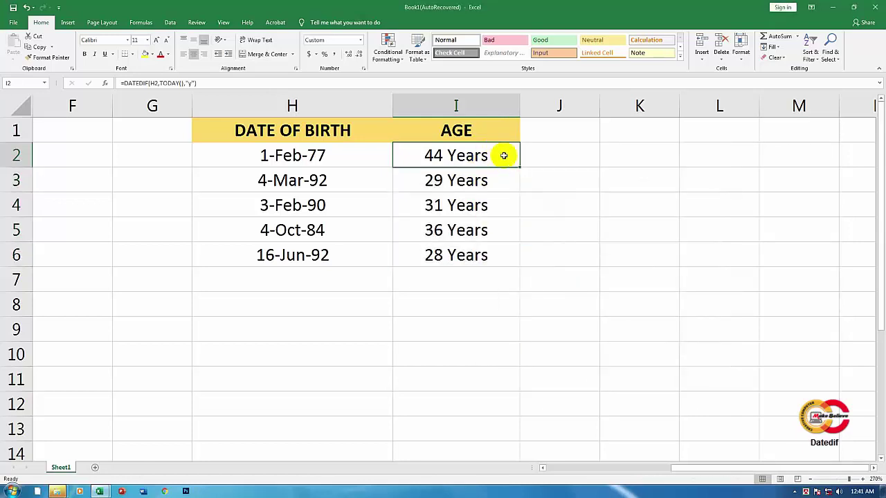